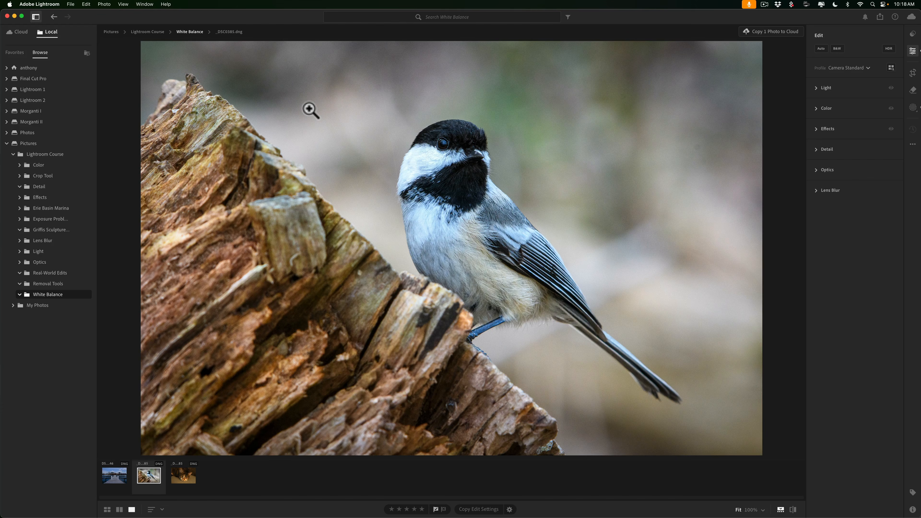
# - Look at the Lightroom web home page in the browser and return to the desktop Lightroom
pyautogui.hotkey('ctrl', 'Right')
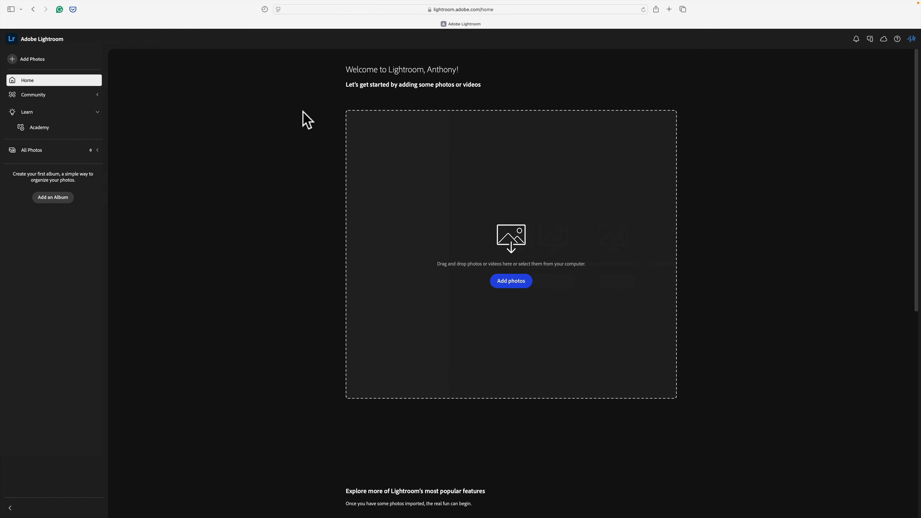
pyautogui.hotkey('ctrl', 'Left')
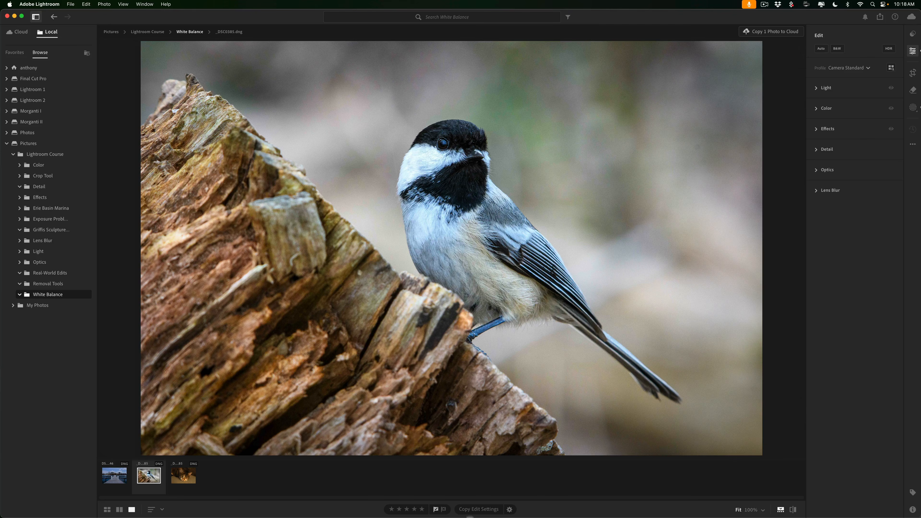
# - Switch to Lightroom Classic and review the Metadata options in the Catalog Settings, including automatic writing of changes into XMP
pyautogui.moveTo(493, 515)
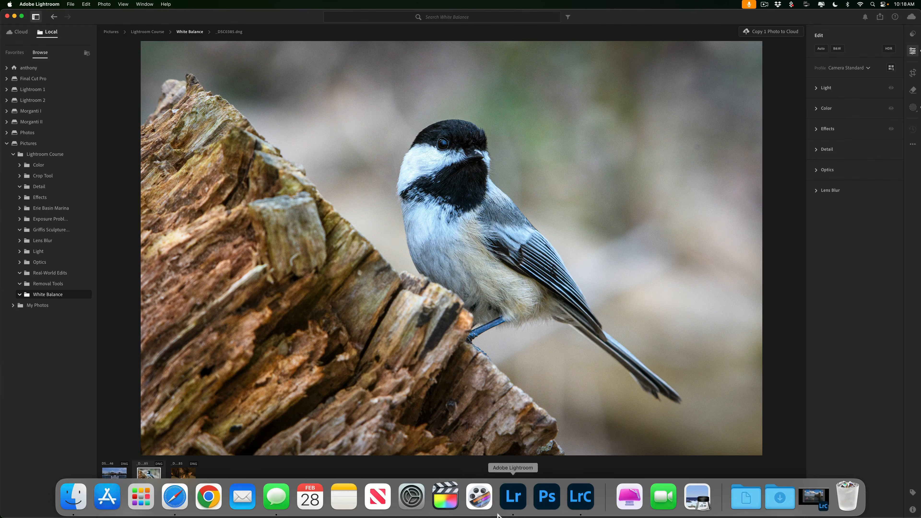
pyautogui.click(580, 497)
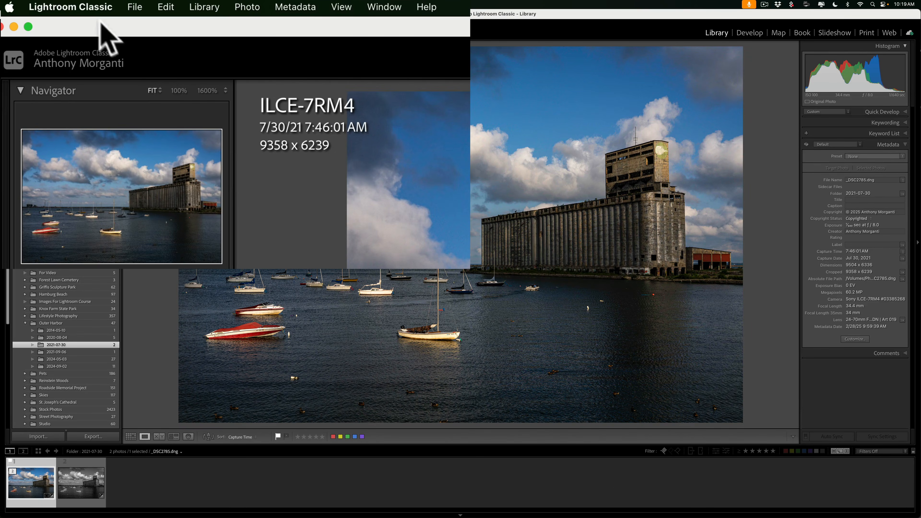
pyautogui.click(92, 6)
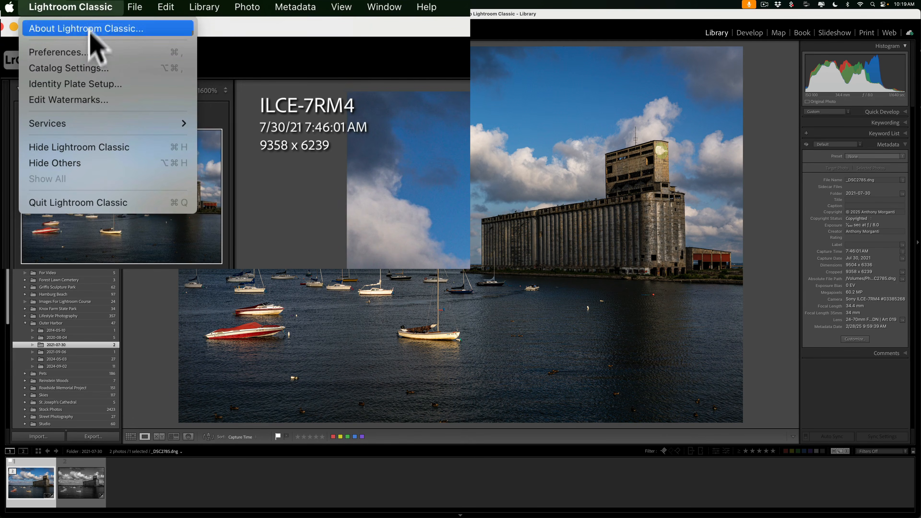
pyautogui.click(85, 66)
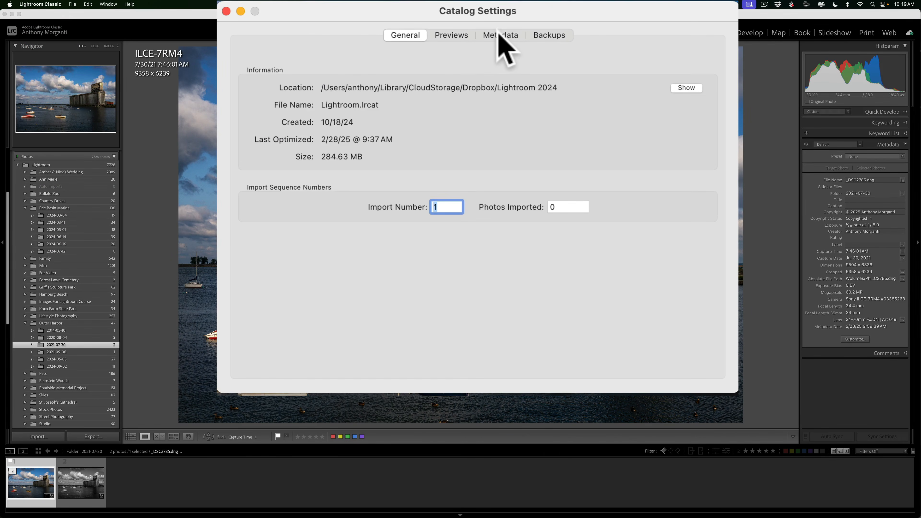
pyautogui.click(500, 36)
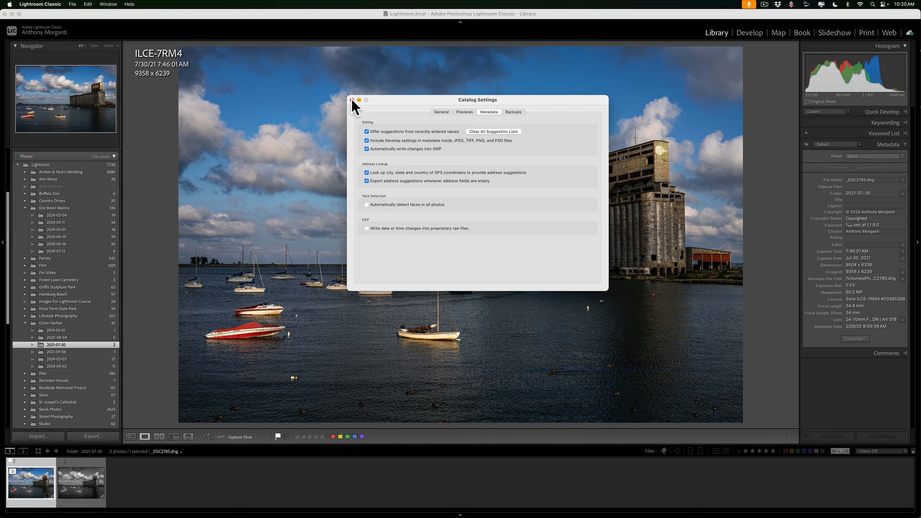
pyautogui.click(351, 99)
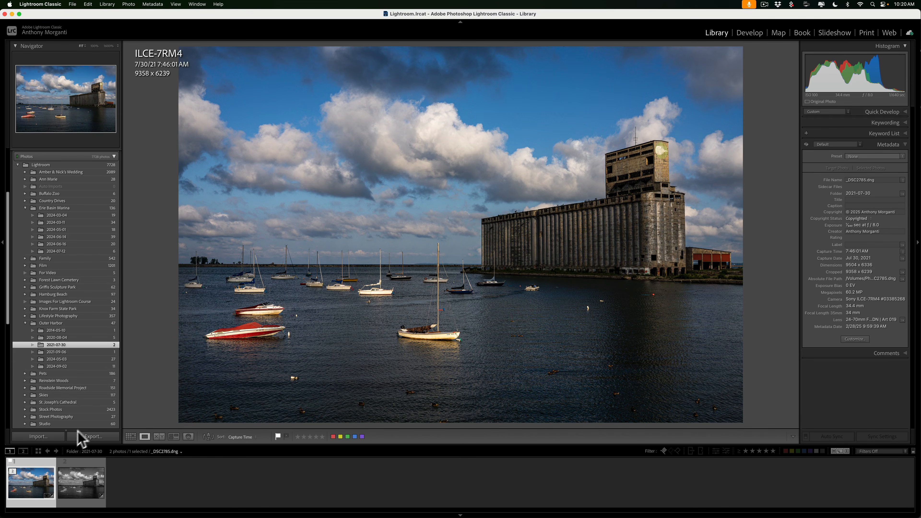
# - View the black-and-white version of the harbor photo and return to the color DNG
pyautogui.click(78, 472)
pyautogui.press('Left')
# - Switch to Lightroom and open the color DNG from the local folder Photos > Lightroom > Outer Harbor > 2021-07-30
pyautogui.moveTo(509, 515)
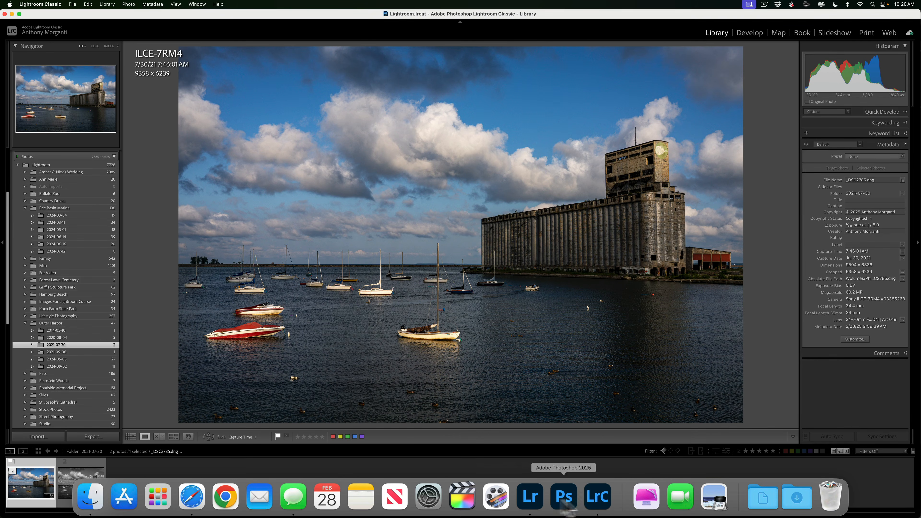
pyautogui.click(529, 496)
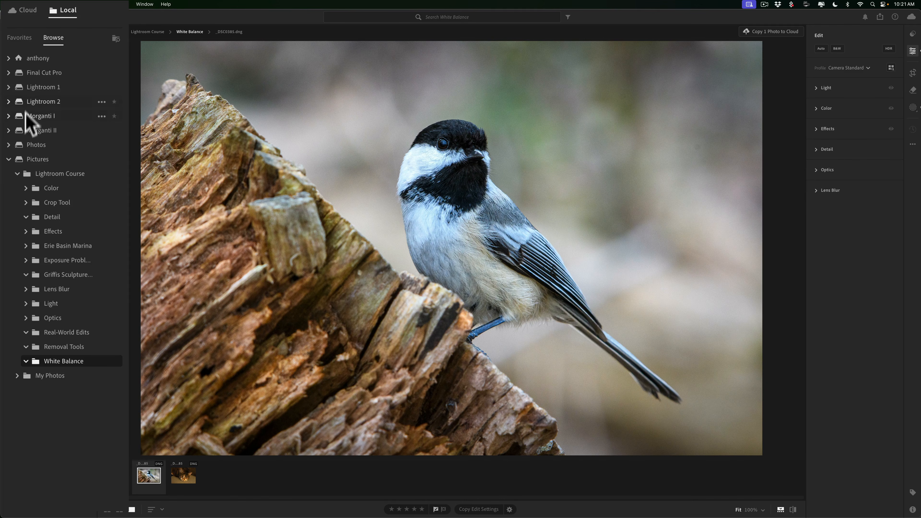
pyautogui.click(9, 144)
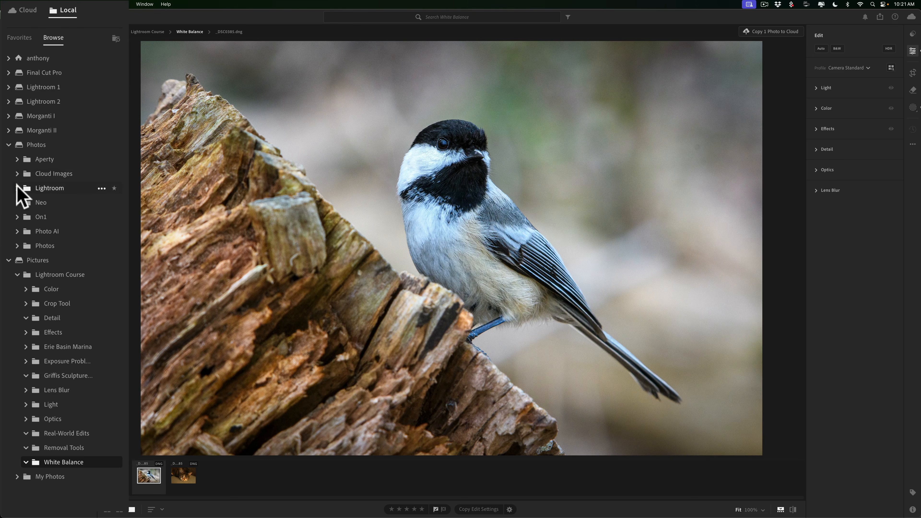
pyautogui.click(16, 187)
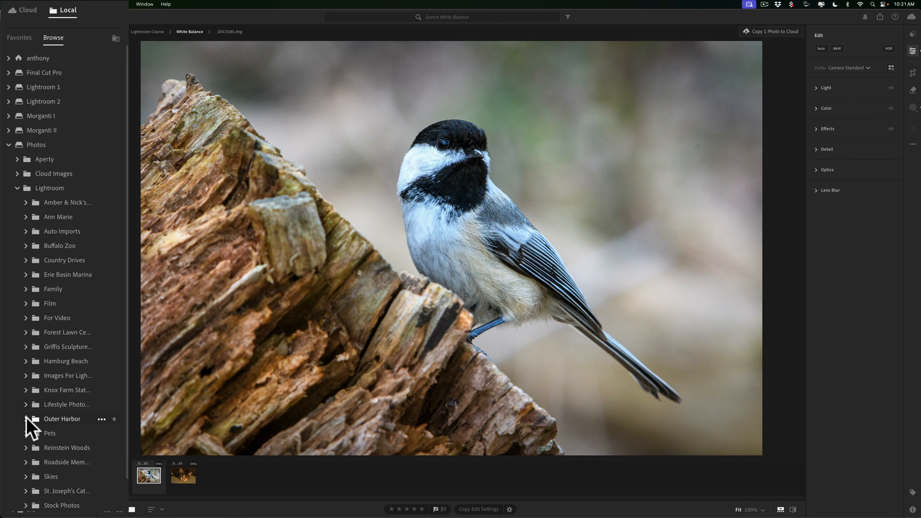
pyautogui.click(25, 419)
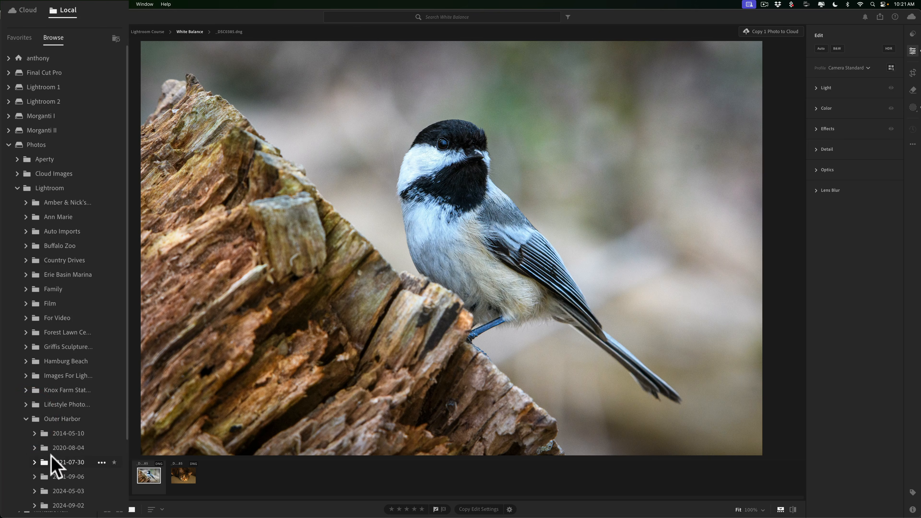
pyautogui.click(63, 462)
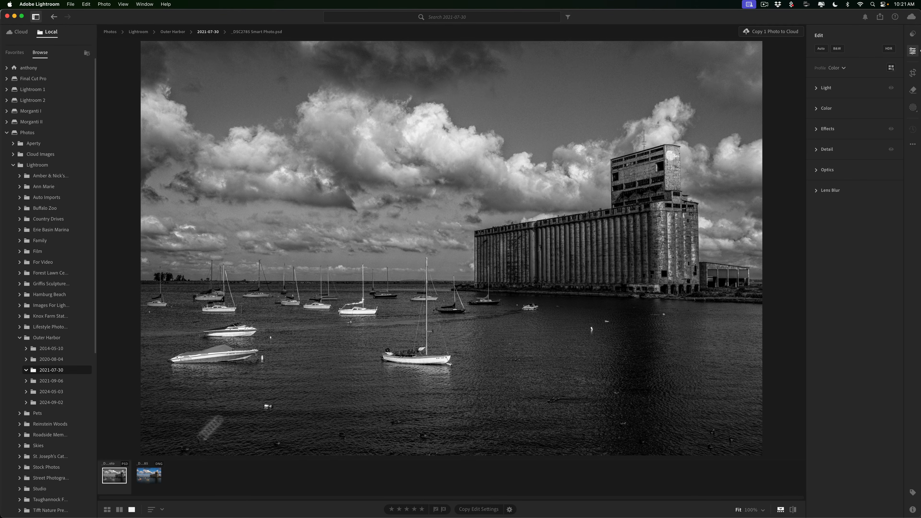
pyautogui.click(158, 480)
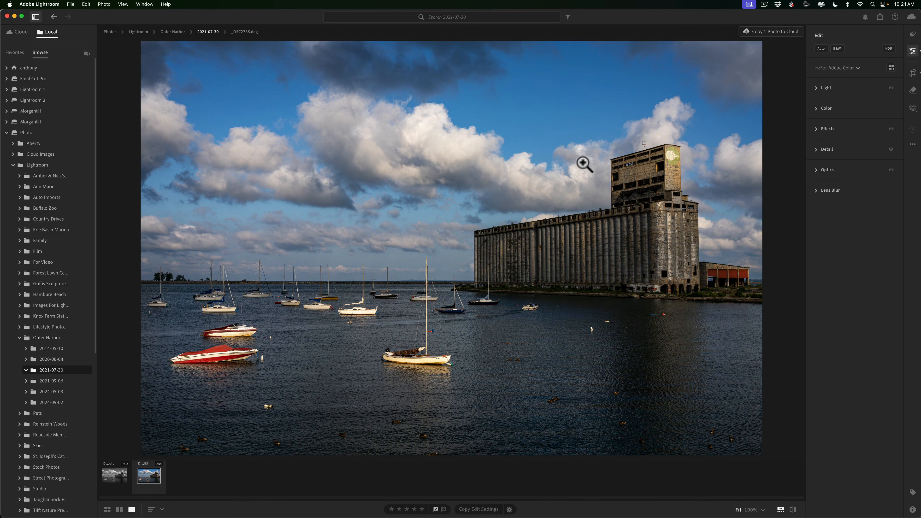
# - Examine the Light, Color and Effects edit settings of the harbor photo
pyautogui.click(818, 91)
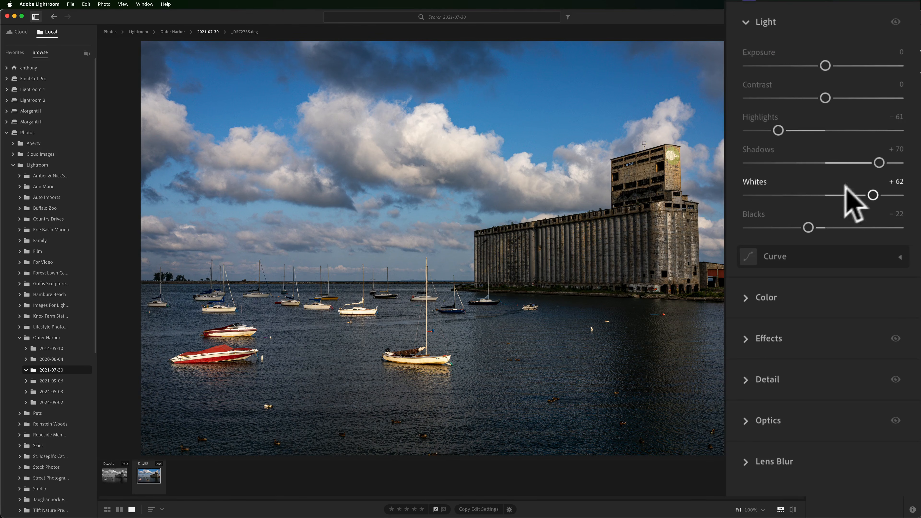
pyautogui.click(740, 19)
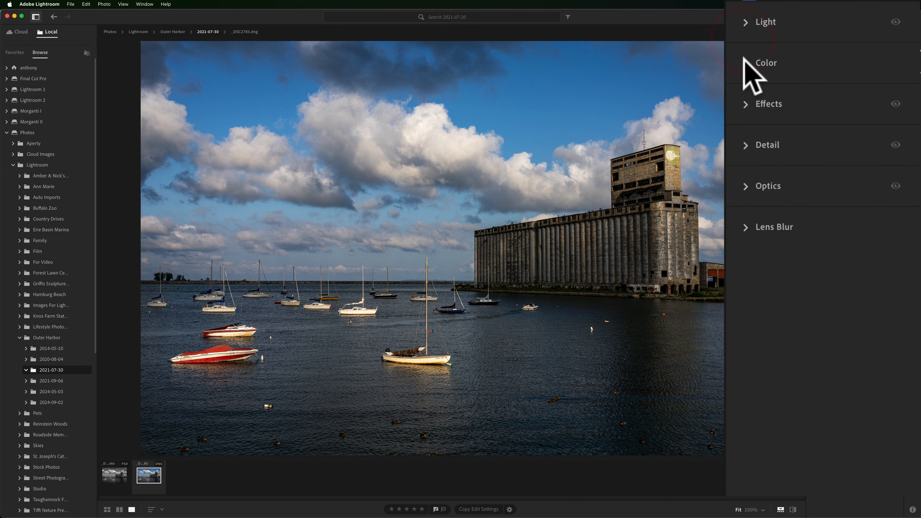
pyautogui.click(744, 61)
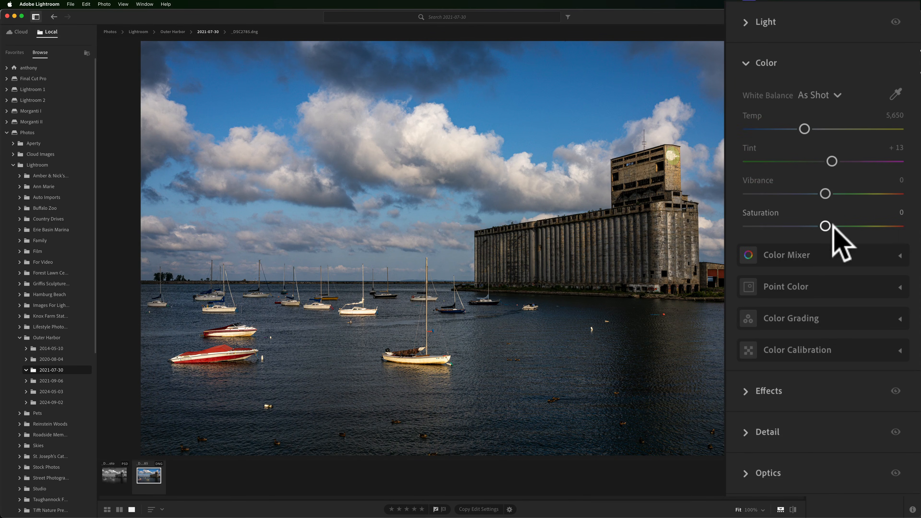
pyautogui.click(748, 70)
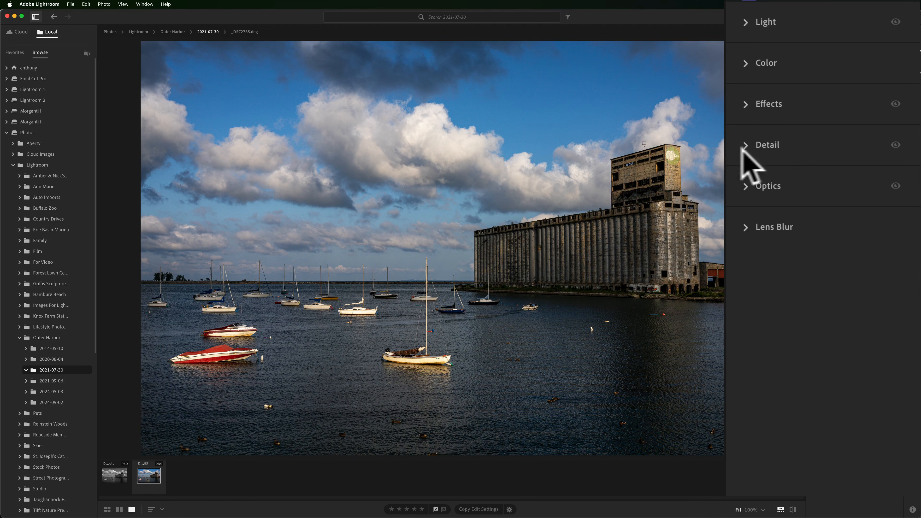
pyautogui.click(754, 109)
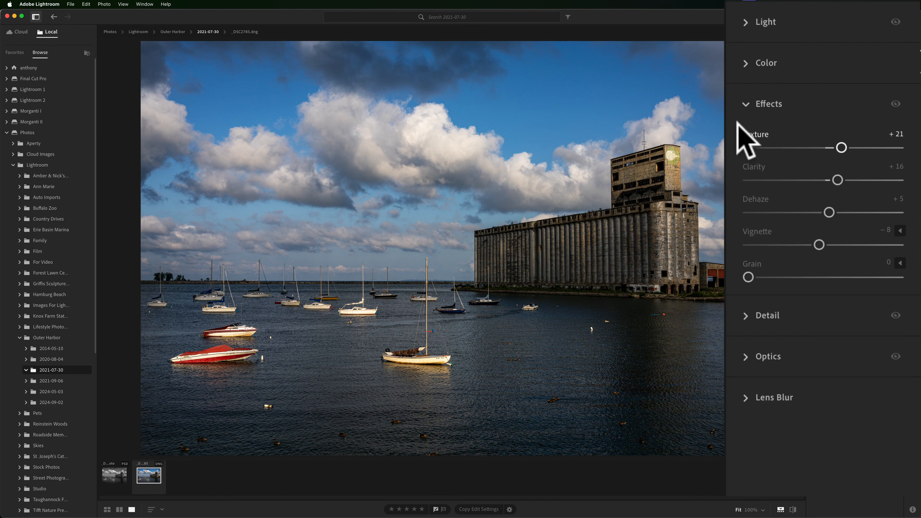
pyautogui.click(743, 106)
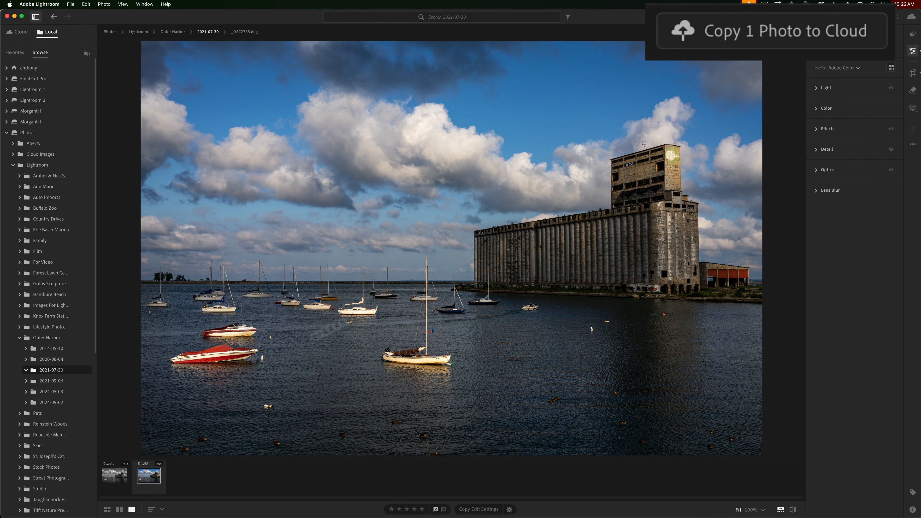
# - Select both the PSD and DNG harbor photos and look up the Copy 2 Photos to Cloud command without running it
pyautogui.press('alt')
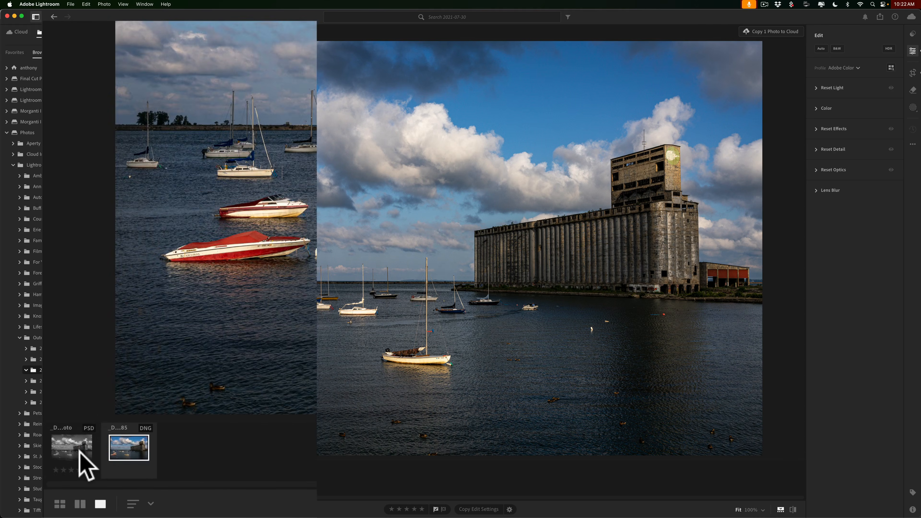
pyautogui.click(83, 458)
pyautogui.keyDown('super'); pyautogui.click(140, 446); pyautogui.keyUp('super')
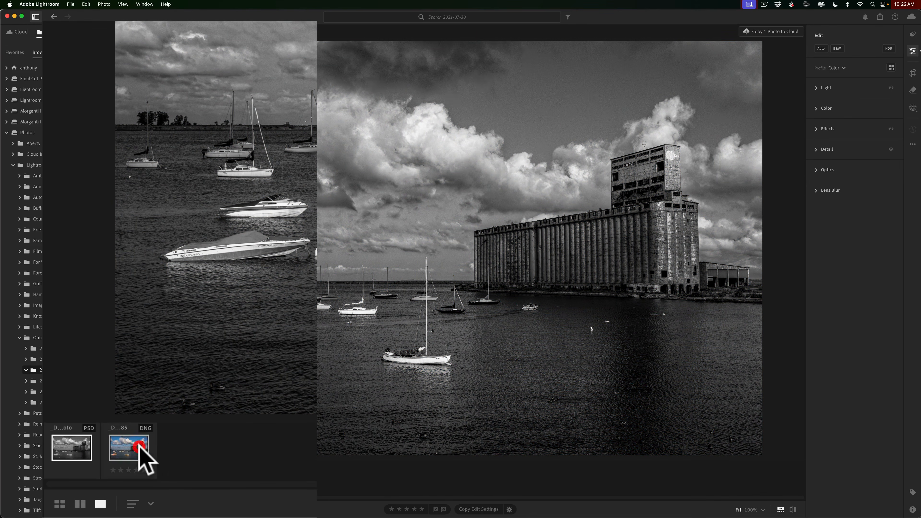
pyautogui.rightClick(140, 445)
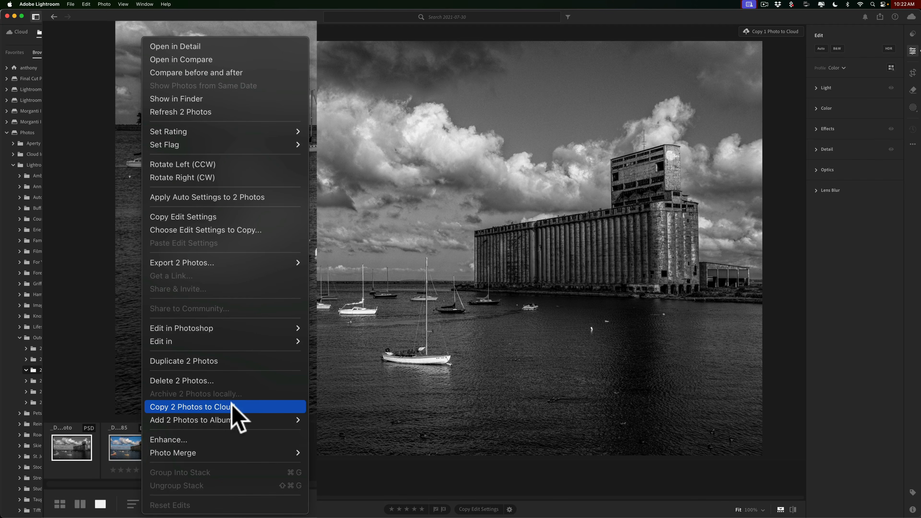
pyautogui.click(335, 378)
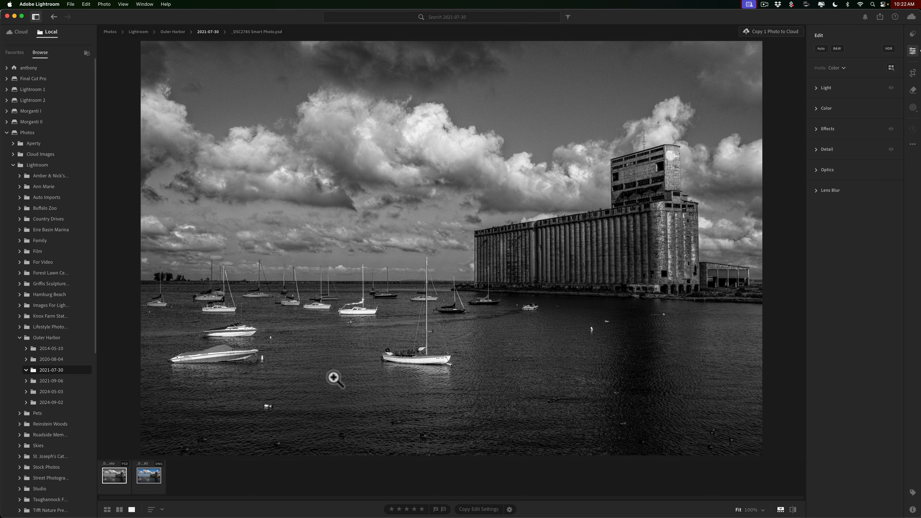
# - Check the Lightroom web home page again and return to the desktop Lightroom
pyautogui.hotkey('ctrl', 'Right')
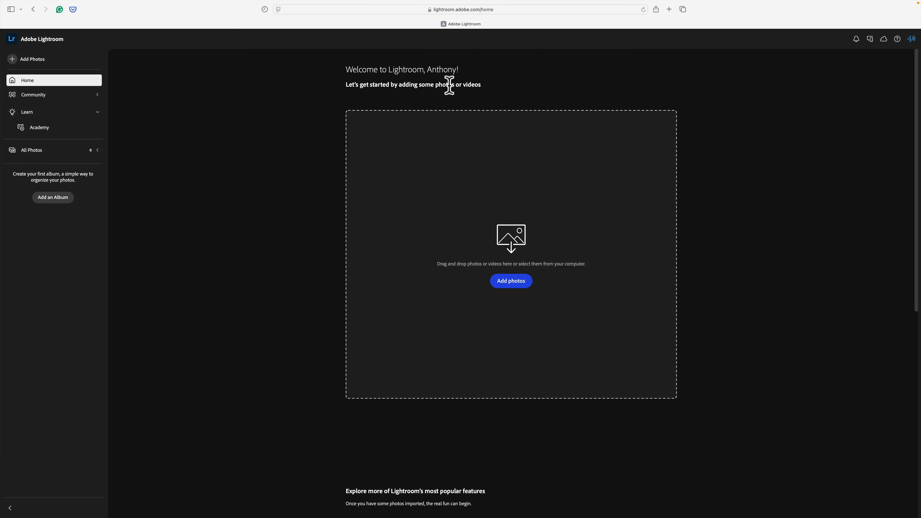
pyautogui.hotkey('ctrl', 'Left')
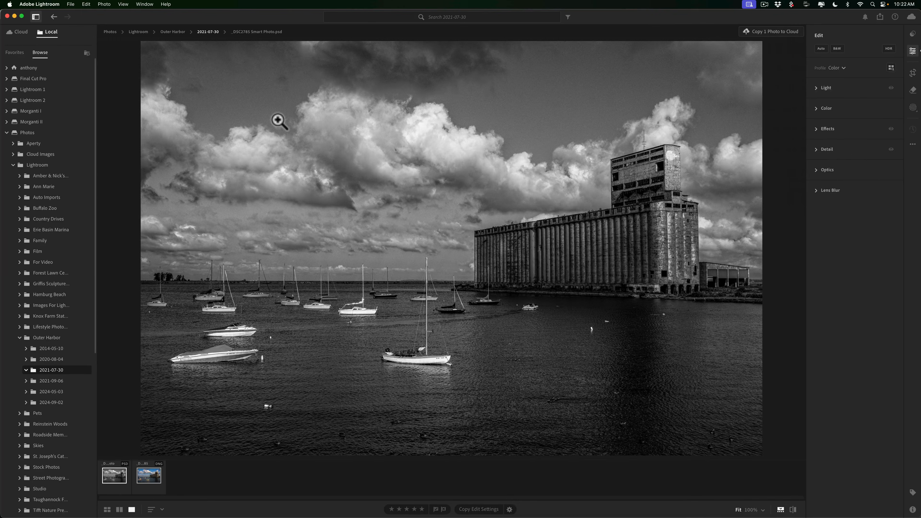
# - Switch to Lightroom Classic and select all photos in the Erie Basin Marina folder 2024-07-12
pyautogui.moveTo(556, 515)
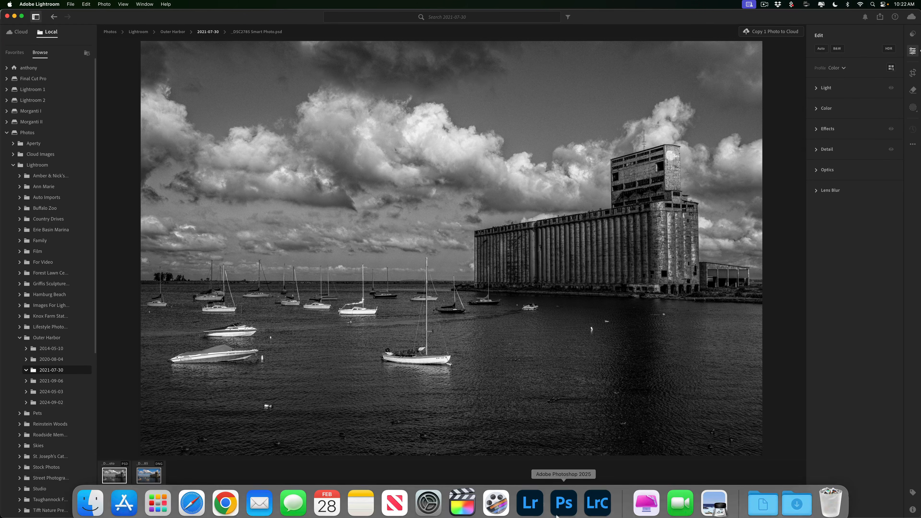
pyautogui.click(536, 498)
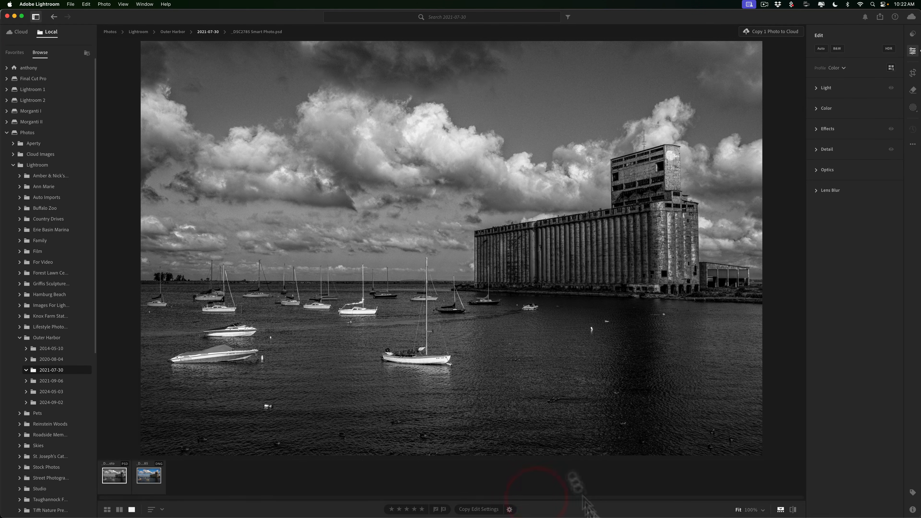
pyautogui.click(598, 495)
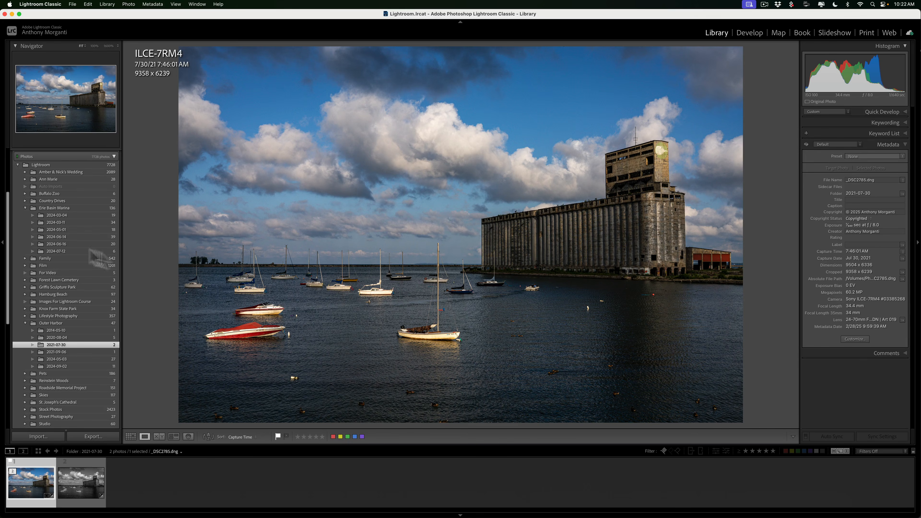
pyautogui.click(56, 251)
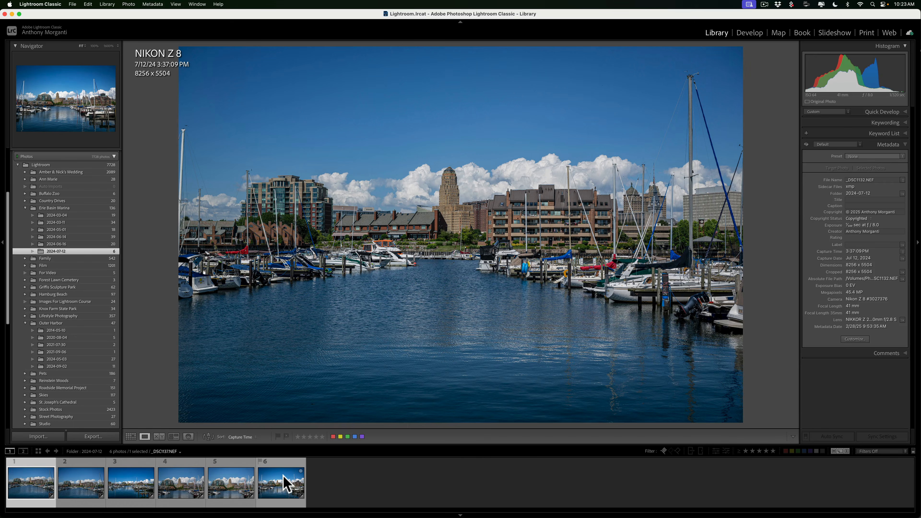
pyautogui.keyDown('shift'); pyautogui.click(286, 484); pyautogui.keyUp('shift')
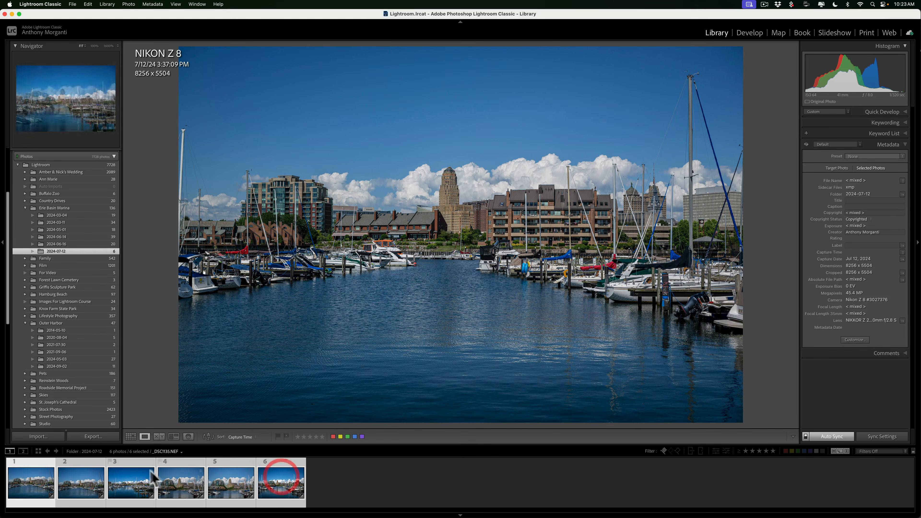
# - Create a collection named Shared Collection that includes the selected photos and syncs with Lightroom
pyautogui.scroll(-10, 84, 348)
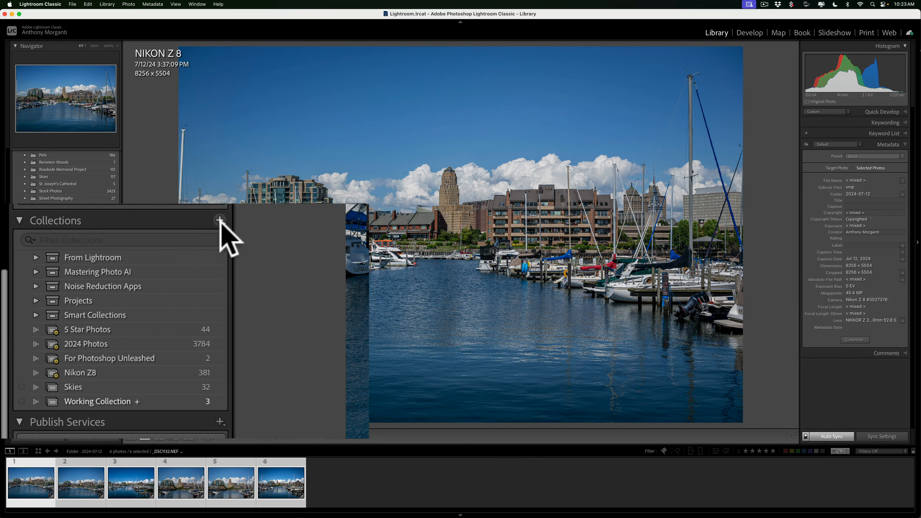
pyautogui.click(220, 220)
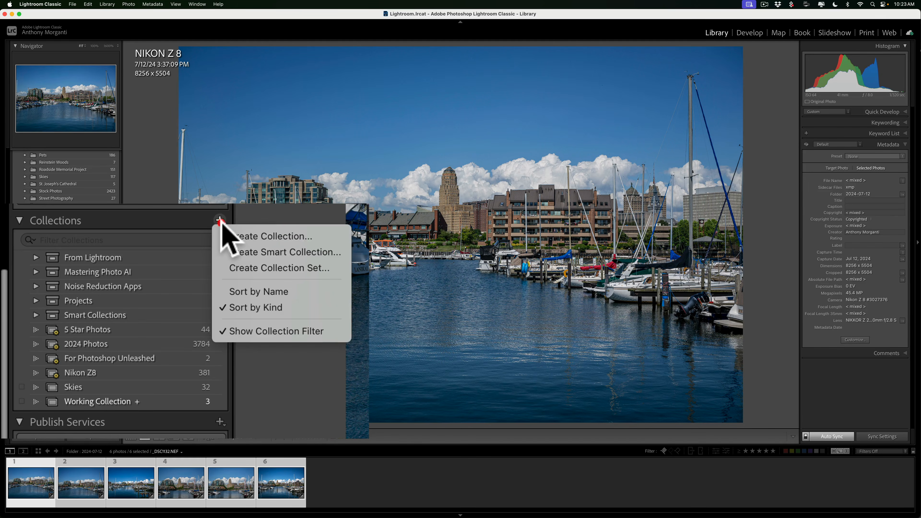
pyautogui.click(239, 234)
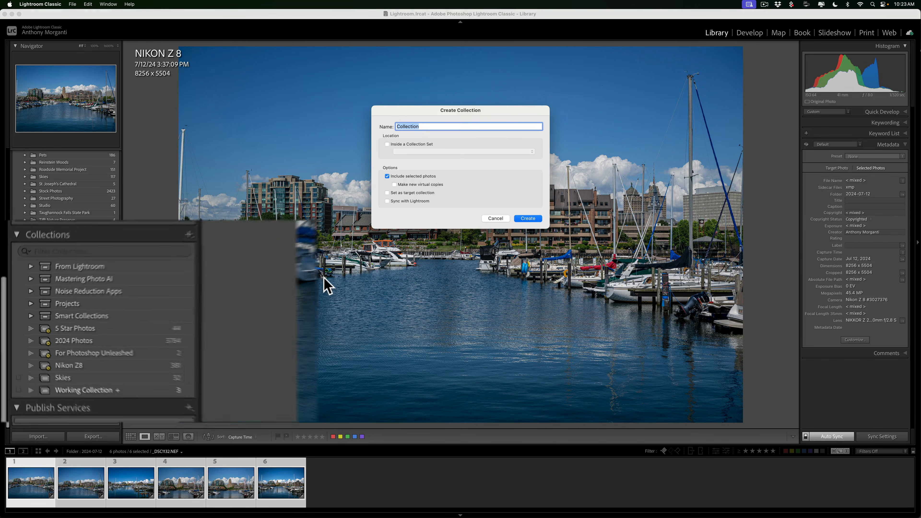
pyautogui.write('Shared')
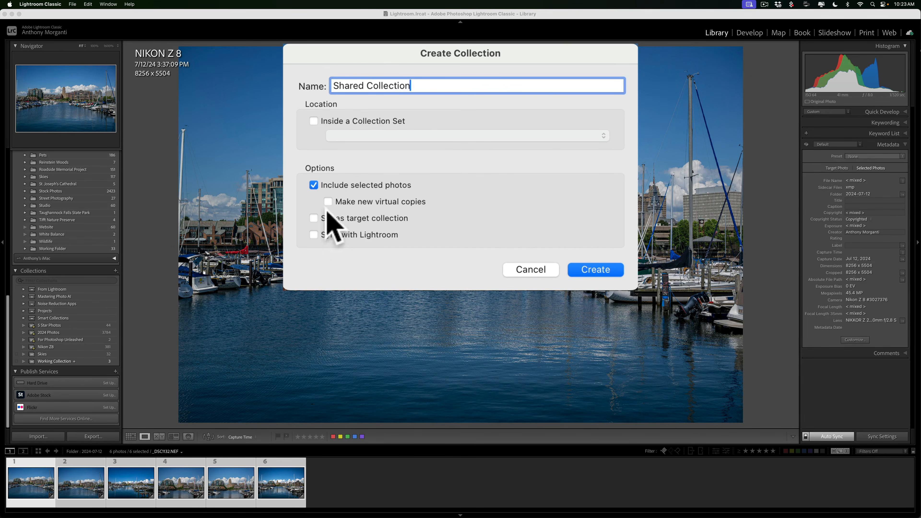
pyautogui.click(597, 270)
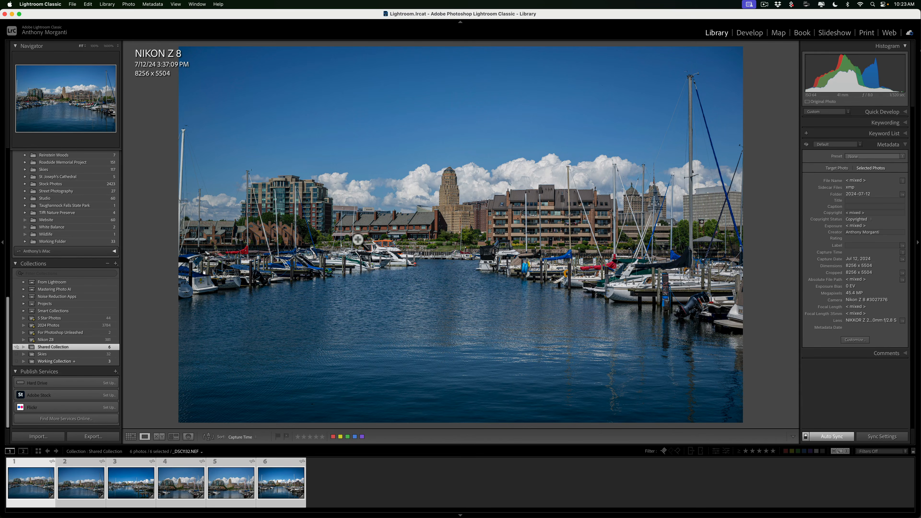
# - Switch to the desktop Lightroom and open the Shared Collection album among the cloud photos
pyautogui.moveTo(590, 516)
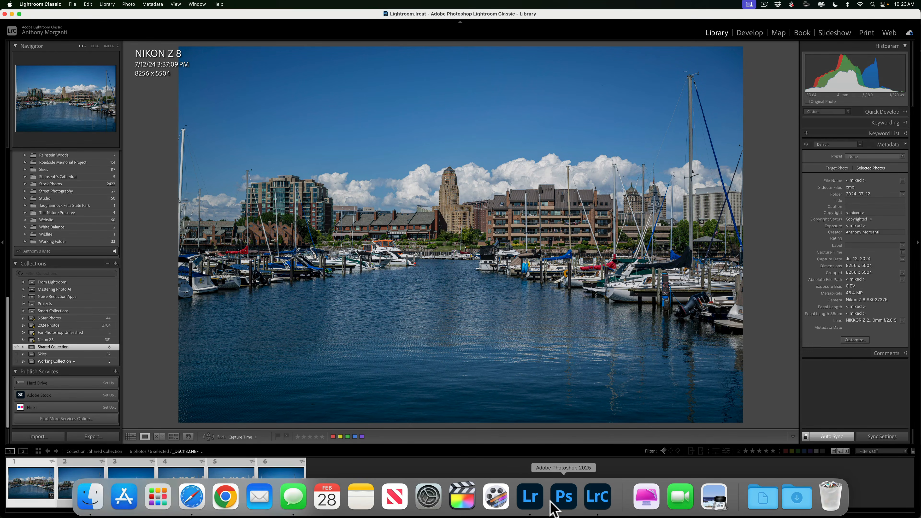
pyautogui.click(532, 501)
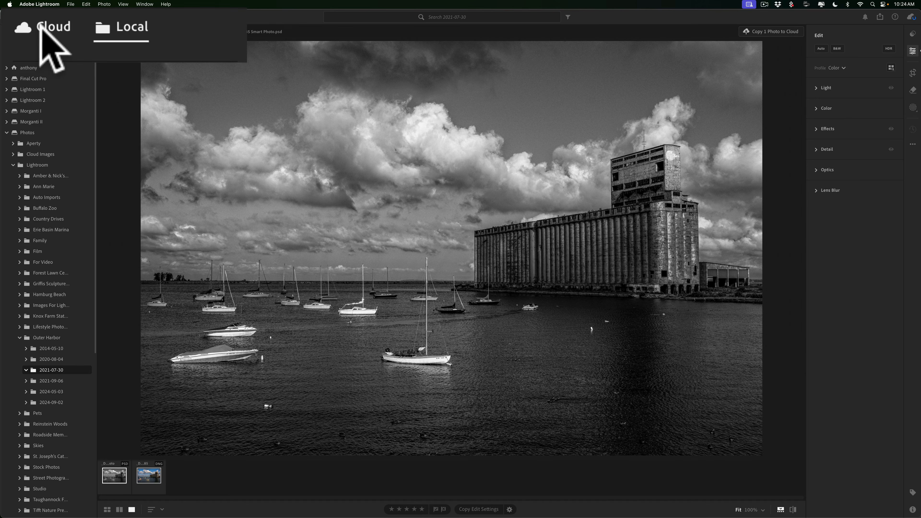
pyautogui.click(40, 28)
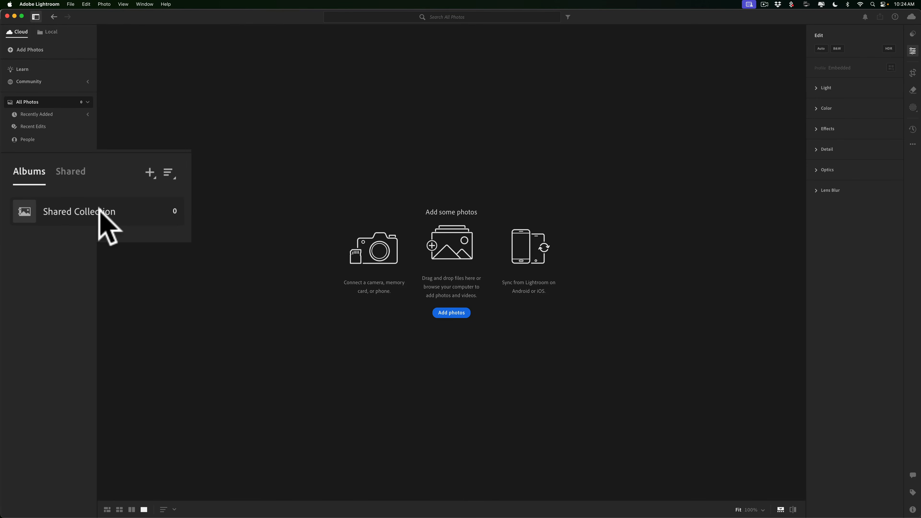
pyautogui.click(68, 212)
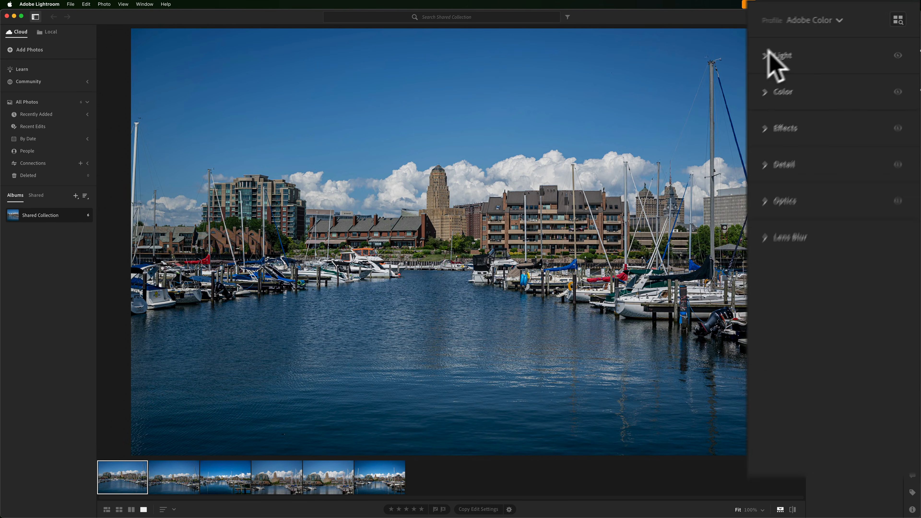
# - Examine the Light, Color and Effects edit settings of the first marina photo in Shared Collection
pyautogui.click(820, 88)
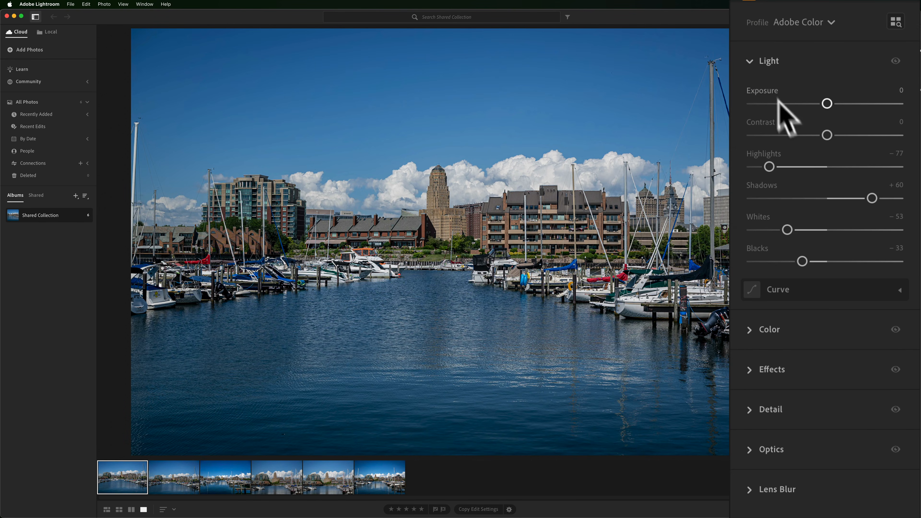
pyautogui.click(749, 59)
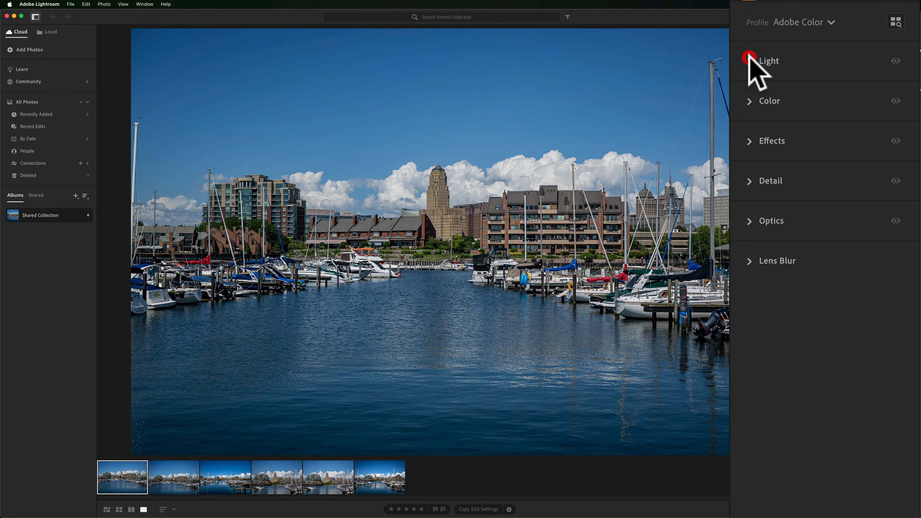
pyautogui.click(750, 102)
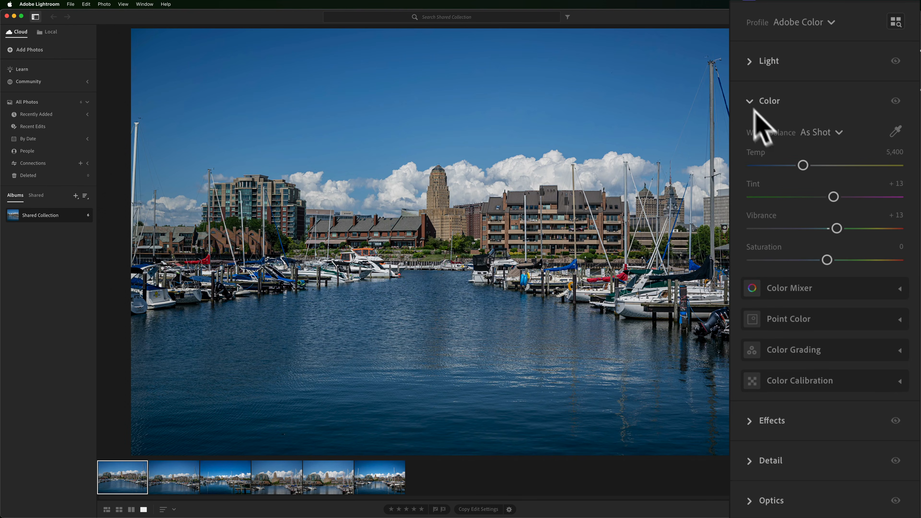
pyautogui.click(749, 101)
pyautogui.click(753, 141)
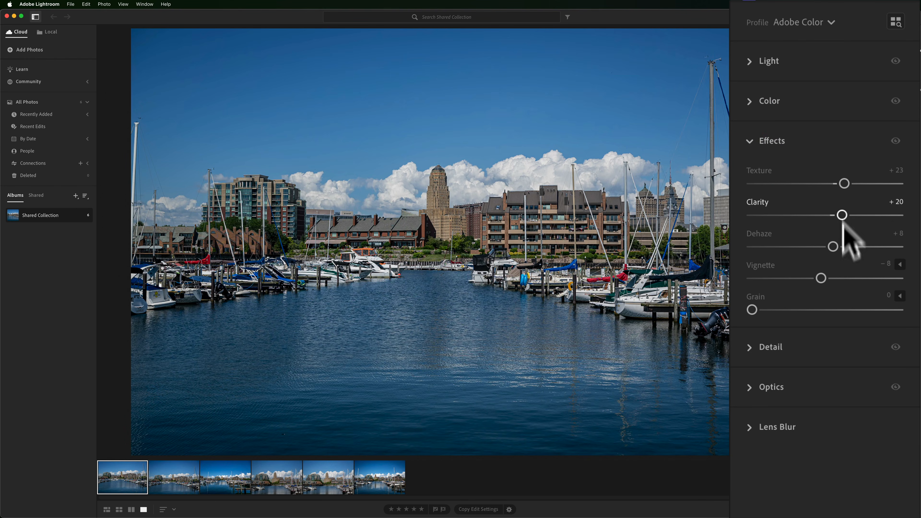
pyautogui.click(753, 142)
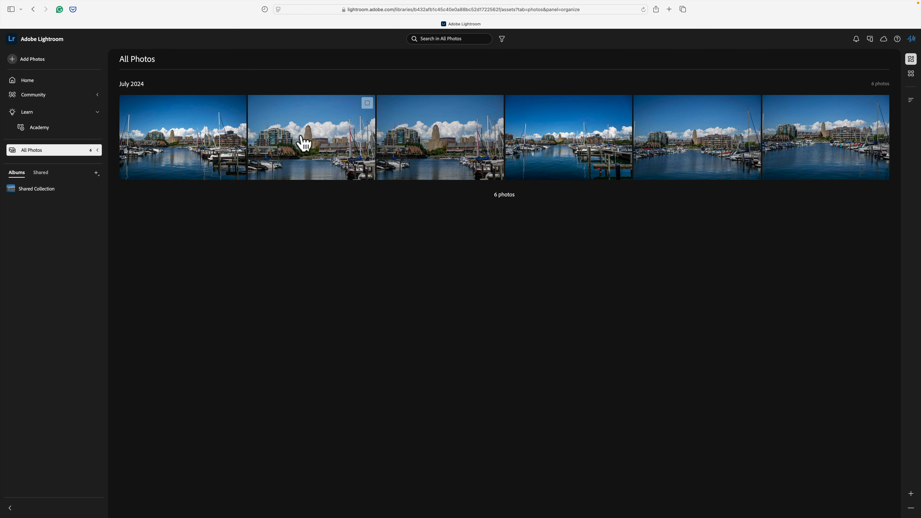
# - Open the first July 2024 marina photo in Lightroom web, view its edit settings, and return to the desktop Lightroom
pyautogui.click(205, 140)
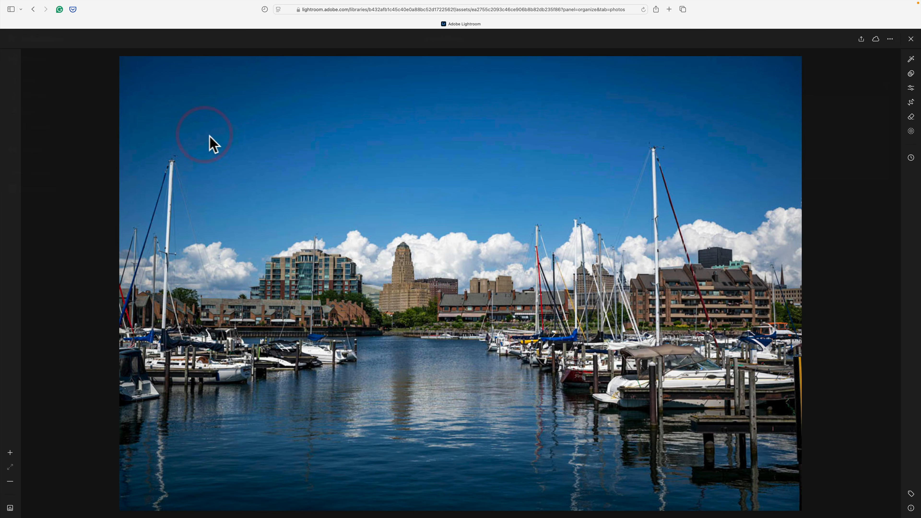
pyautogui.click(911, 88)
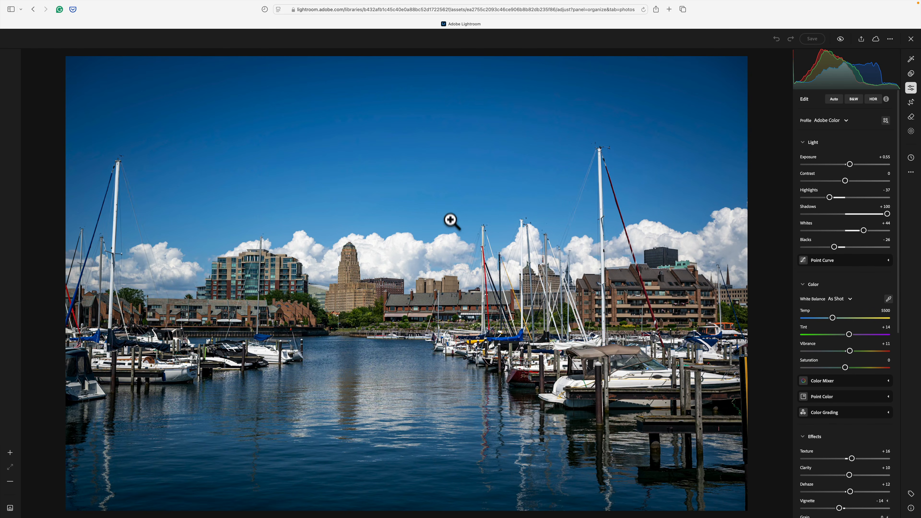
pyautogui.moveTo(462, 517)
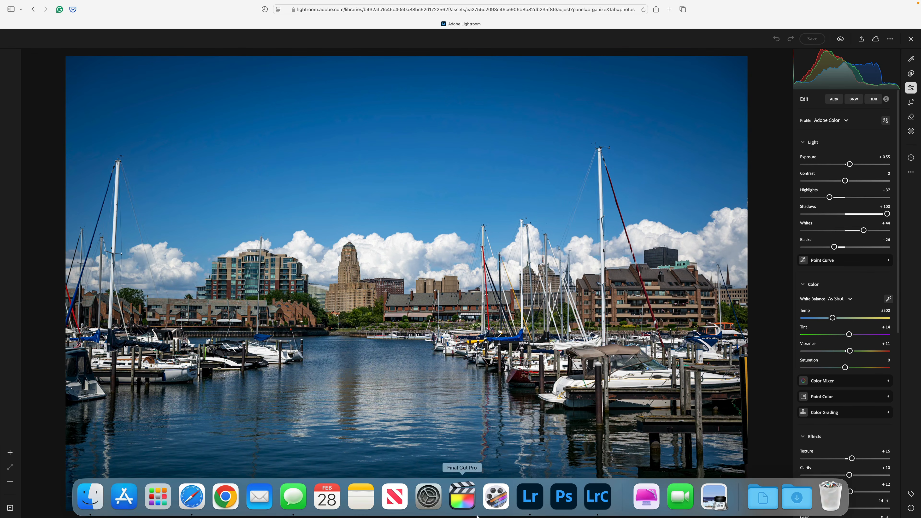
pyautogui.click(537, 498)
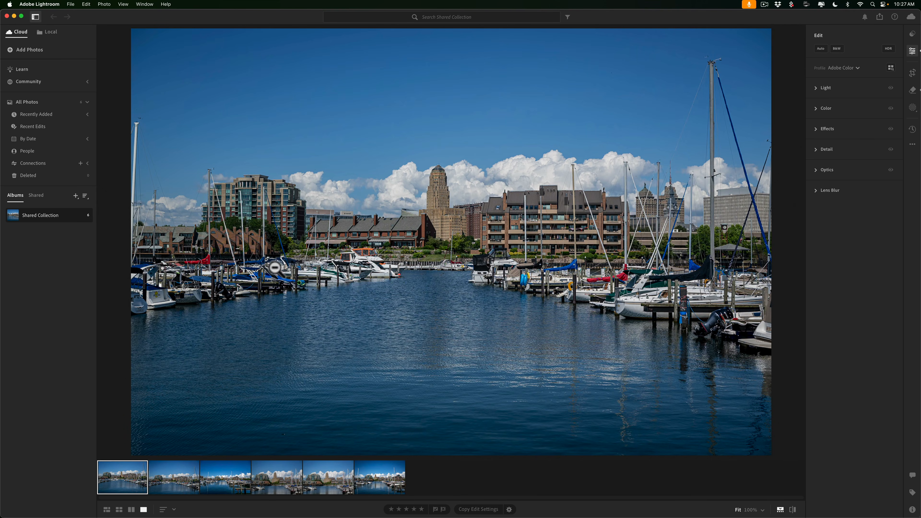
# - Switch to Lightroom Classic to check Shared Collection there, and return to the desktop Lightroom
pyautogui.moveTo(420, 517)
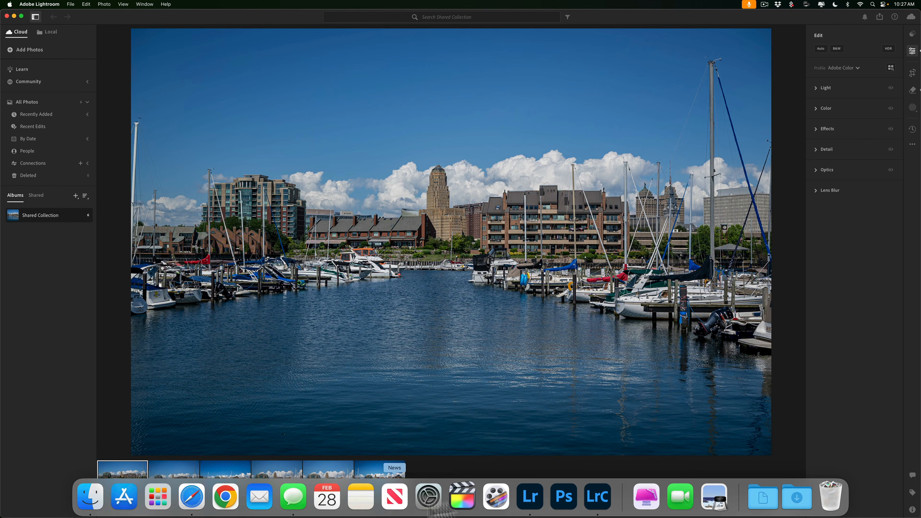
pyautogui.click(591, 498)
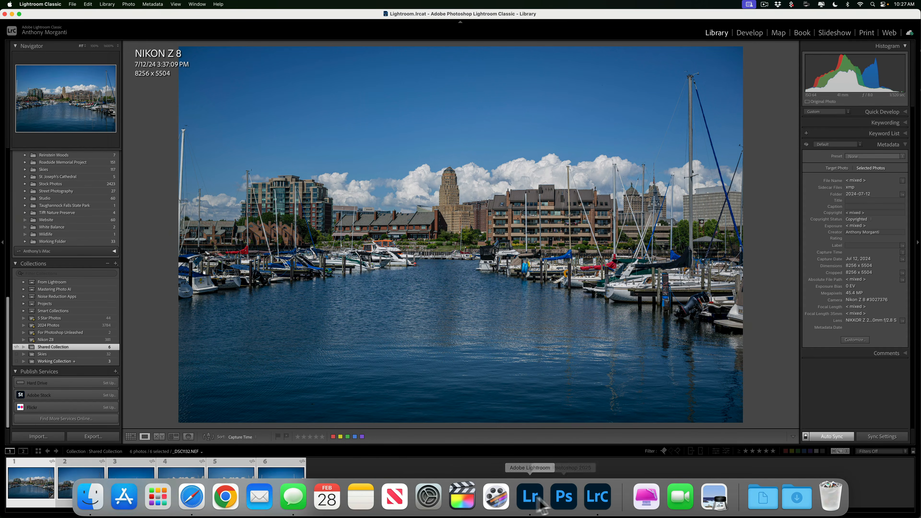
pyautogui.click(533, 498)
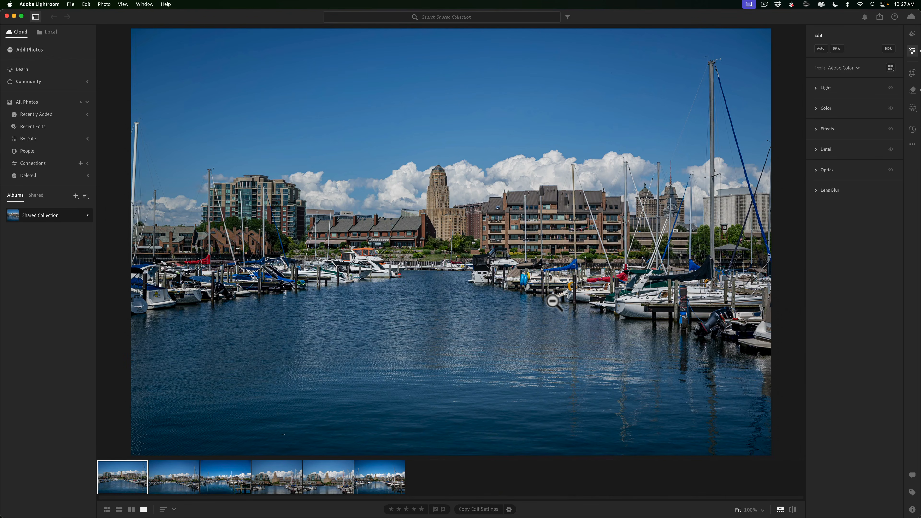